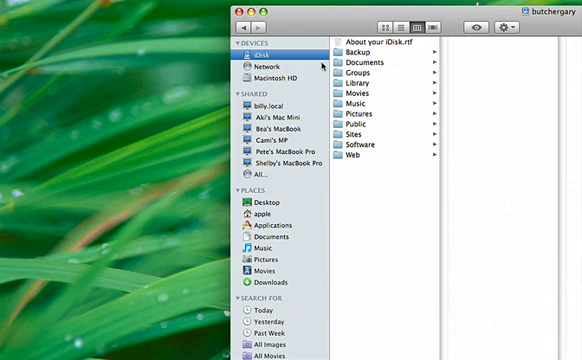
pyautogui.click(267, 66)
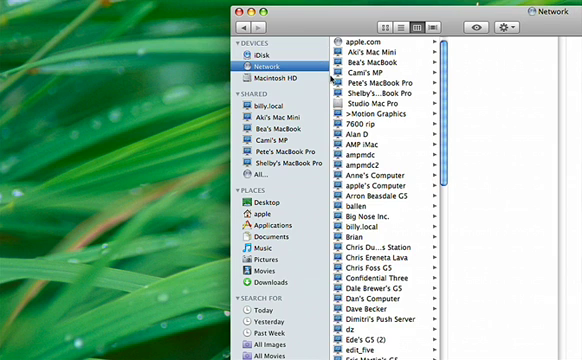
pyautogui.click(300, 77)
pyautogui.click(316, 106)
pyautogui.click(316, 118)
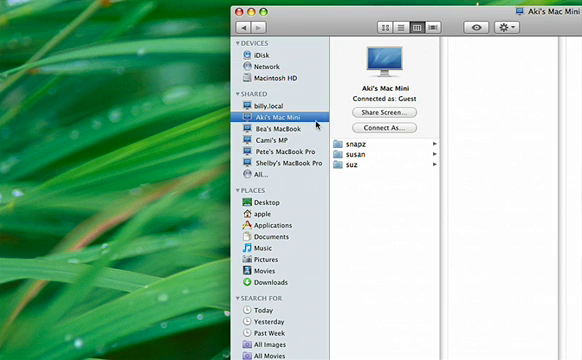
pyautogui.click(316, 129)
# - Visit the Desktop and Applications folders, then show Documents as Cover Flow previews
pyautogui.click(309, 203)
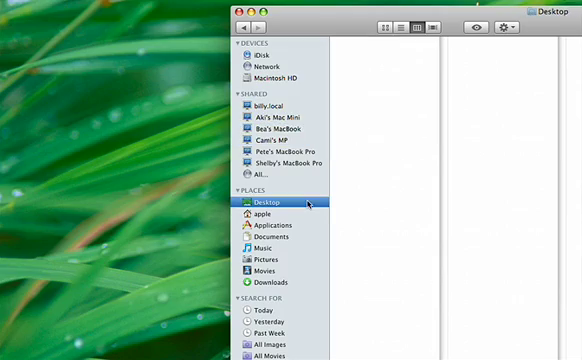
pyautogui.click(272, 225)
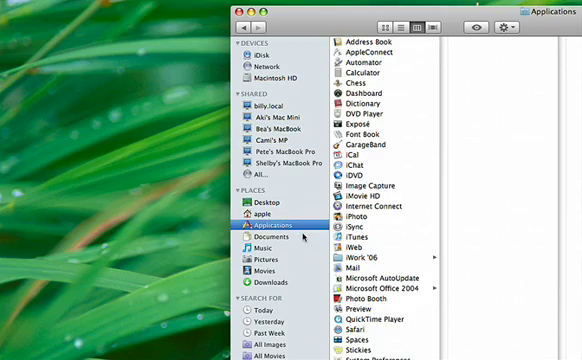
pyautogui.click(271, 237)
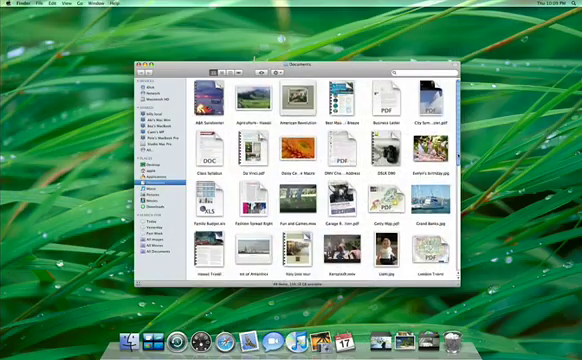
pyautogui.scroll(-3, 320, 180)
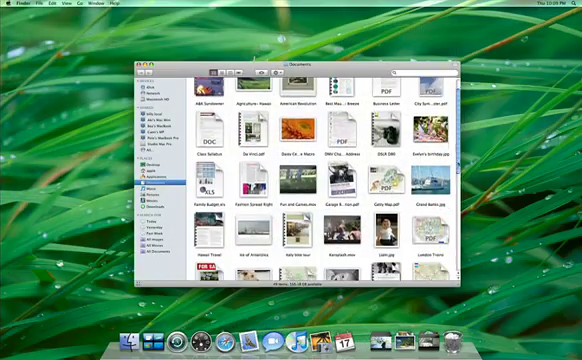
pyautogui.scroll(2, 320, 180)
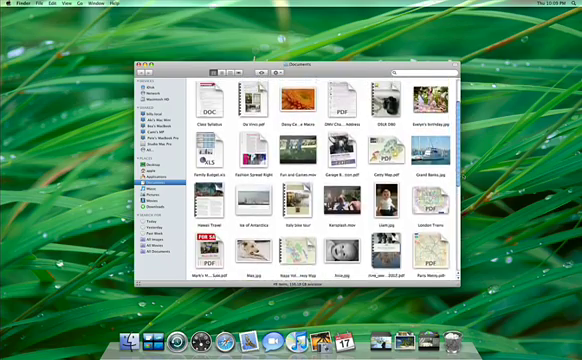
pyautogui.scroll(2, 320, 180)
pyautogui.scroll(1, 320, 180)
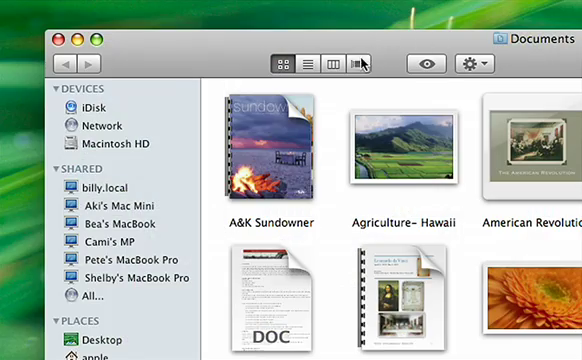
pyautogui.click(360, 63)
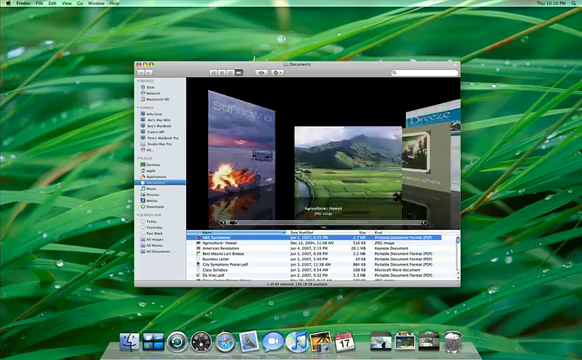
# - Flip forward and back through the document previews, landing on Fun and Games.mov
pyautogui.press('Down')
pyautogui.press('Down')
pyautogui.press('Down')
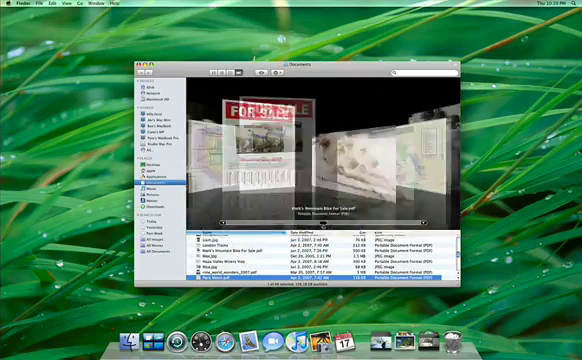
pyautogui.press('Up')
pyautogui.press('Up')
pyautogui.press('Up')
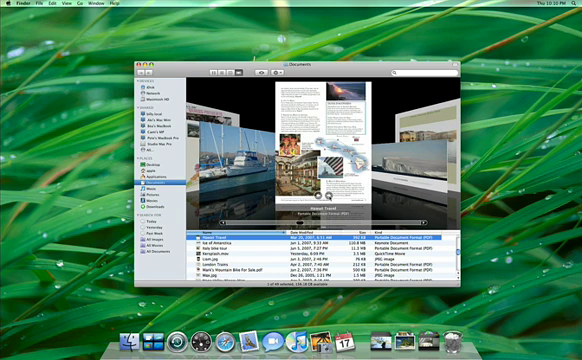
pyautogui.press('Up')
pyautogui.press('Up')
pyautogui.press('Up')
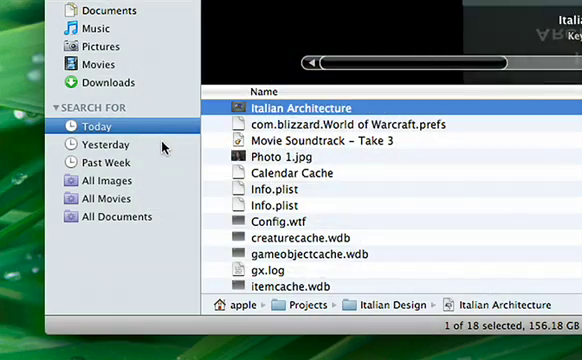
pyautogui.click(165, 152)
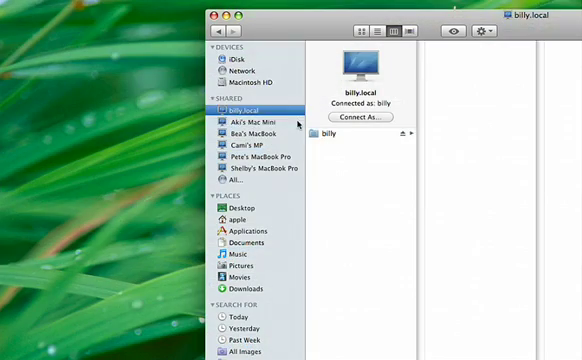
pyautogui.click(255, 122)
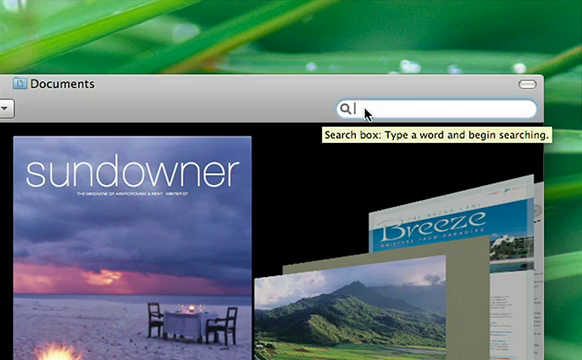
pyautogui.write('bike')
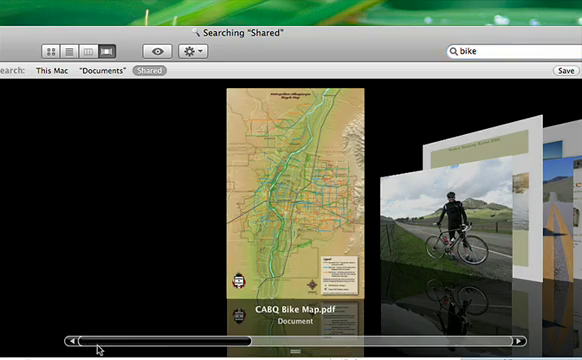
pyautogui.moveTo(98, 343); pyautogui.dragTo(230, 352)
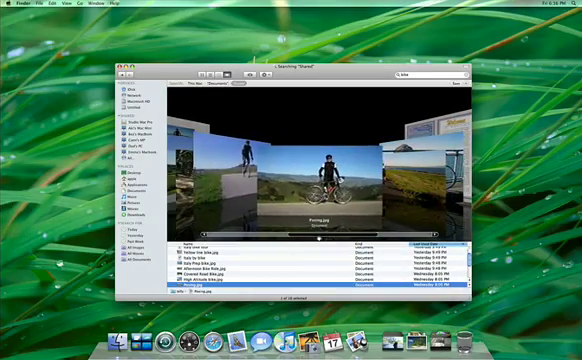
pyautogui.moveTo(318, 238); pyautogui.dragTo(366, 241)
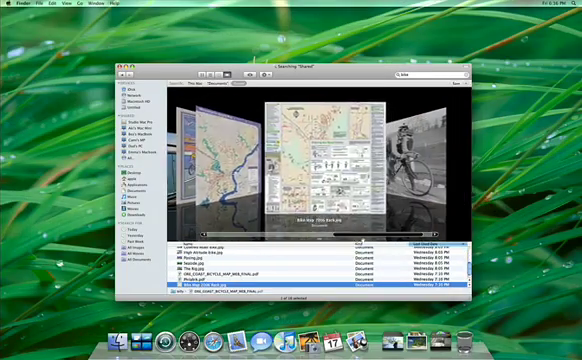